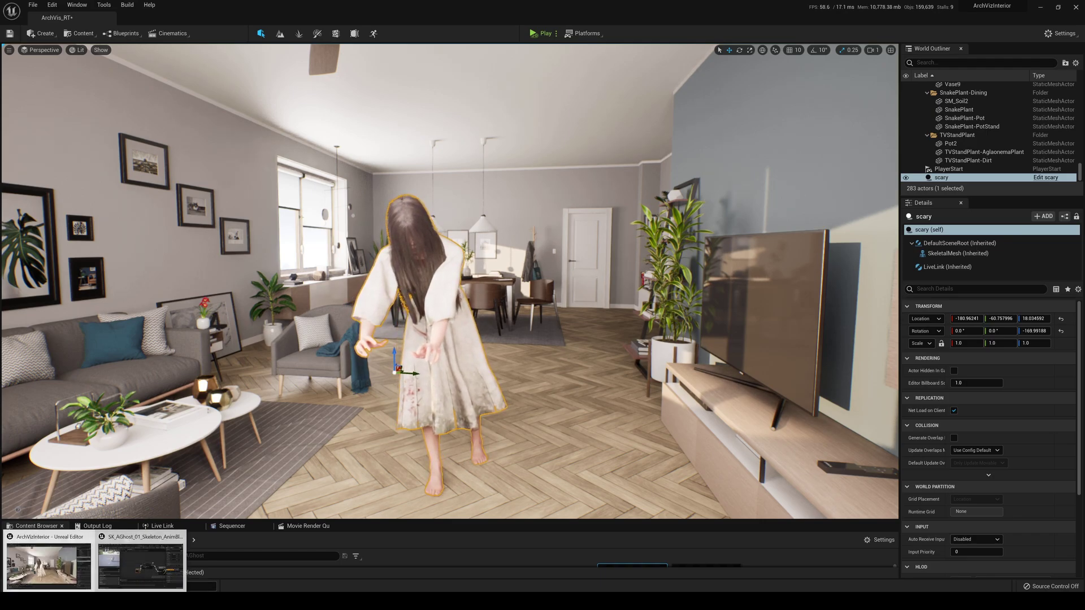
Step: Examine the ghost's animation blueprint graph, where the Play lol pose passes through Live Link Pose chr00 to the Output Pose
click(141, 559)
drag(628, 335, 553, 287)
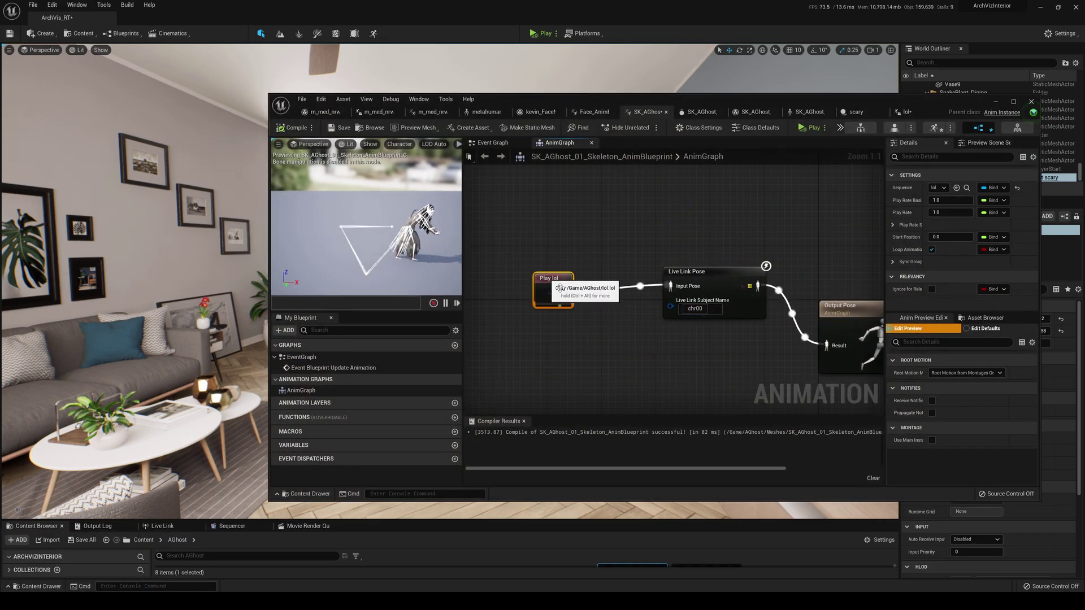
right_drag(736, 327, 662, 300)
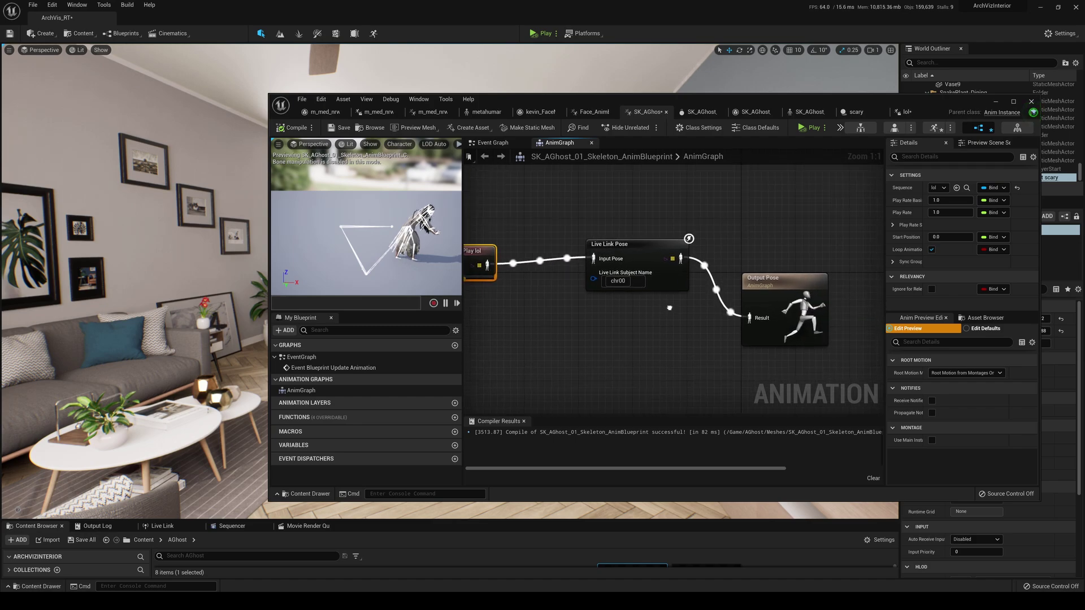
key(alt+Tab)
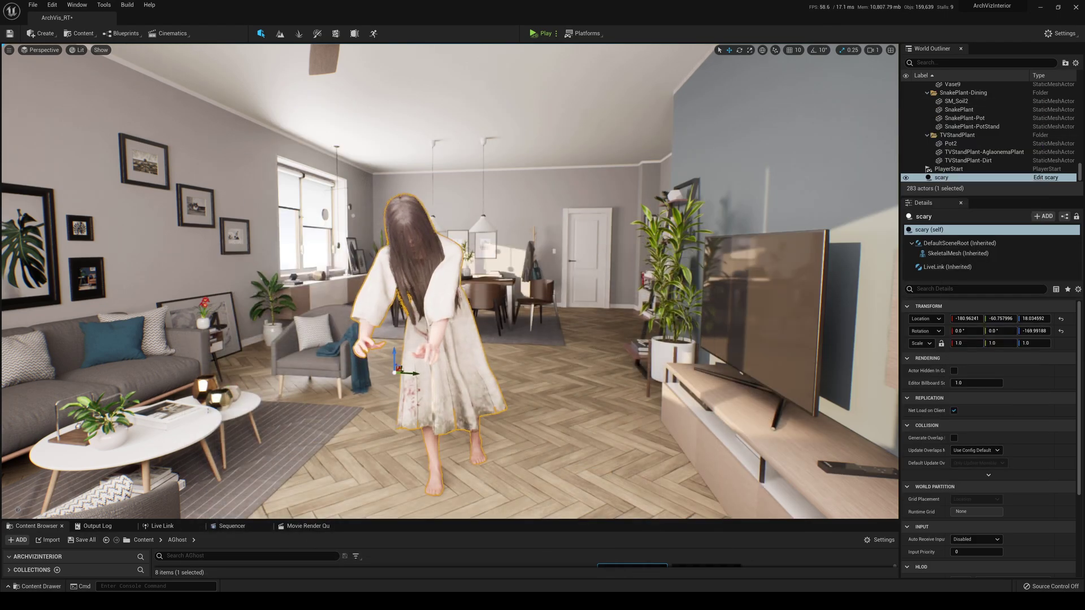
Step: Switch to Axis Studio, review the BVH Broadcasting settings, and accept them before returning to the level
key(alt+Tab)
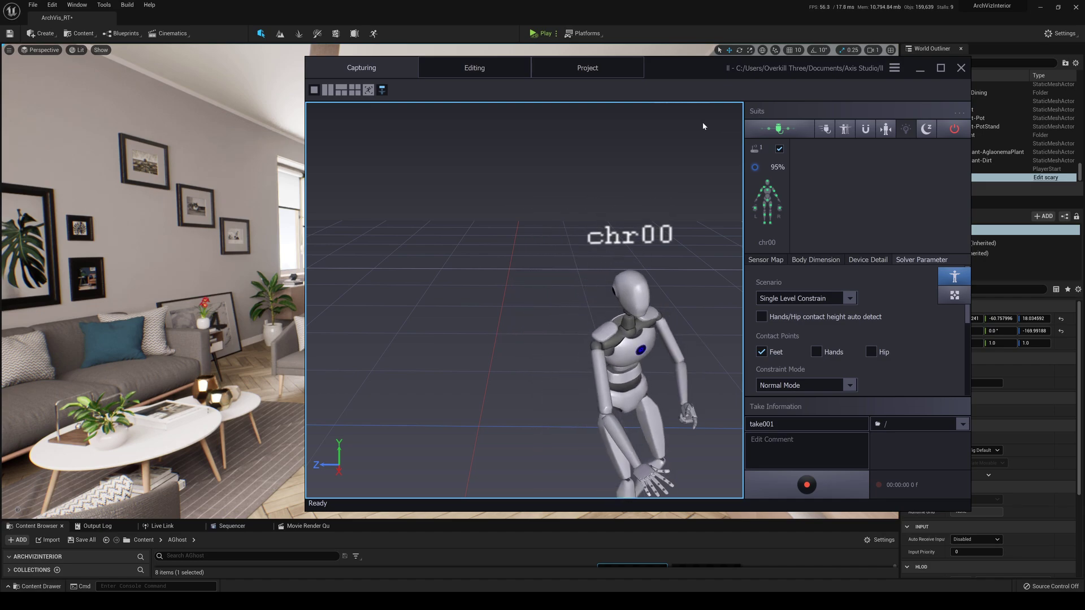
click(901, 73)
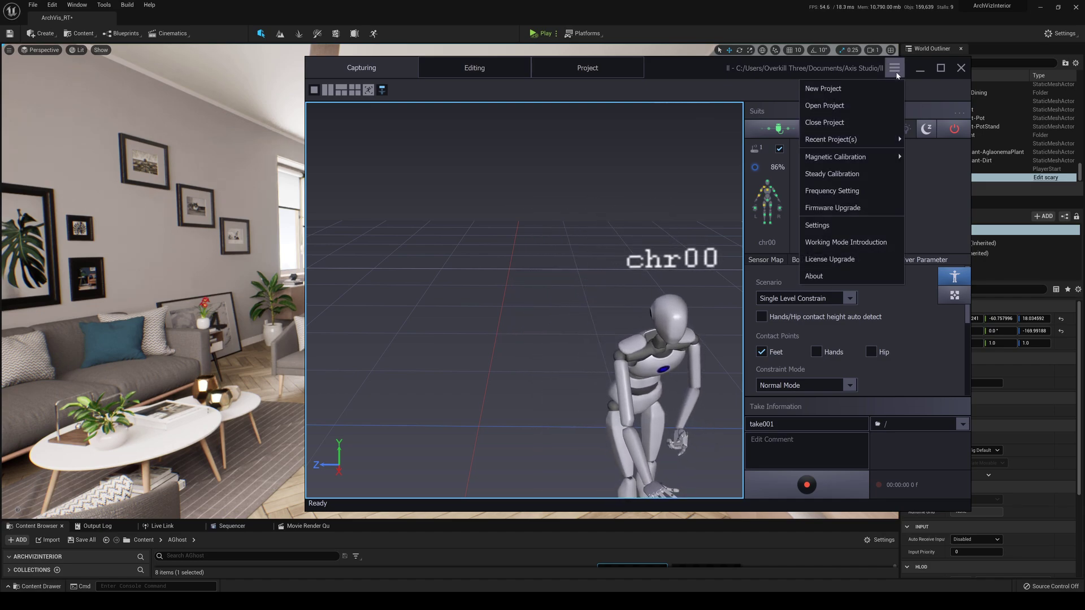
click(833, 222)
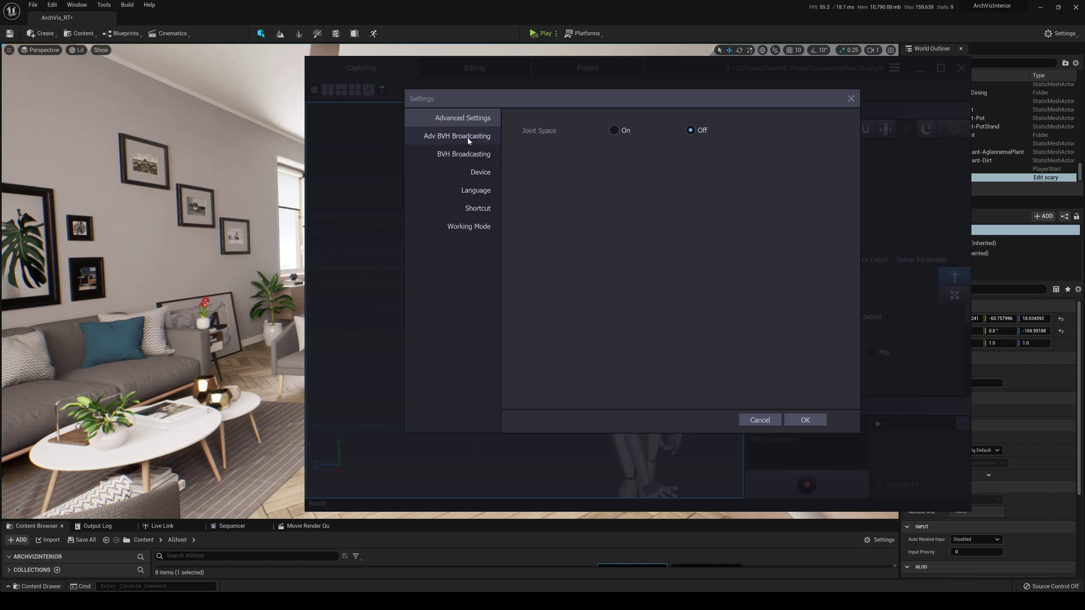
click(467, 154)
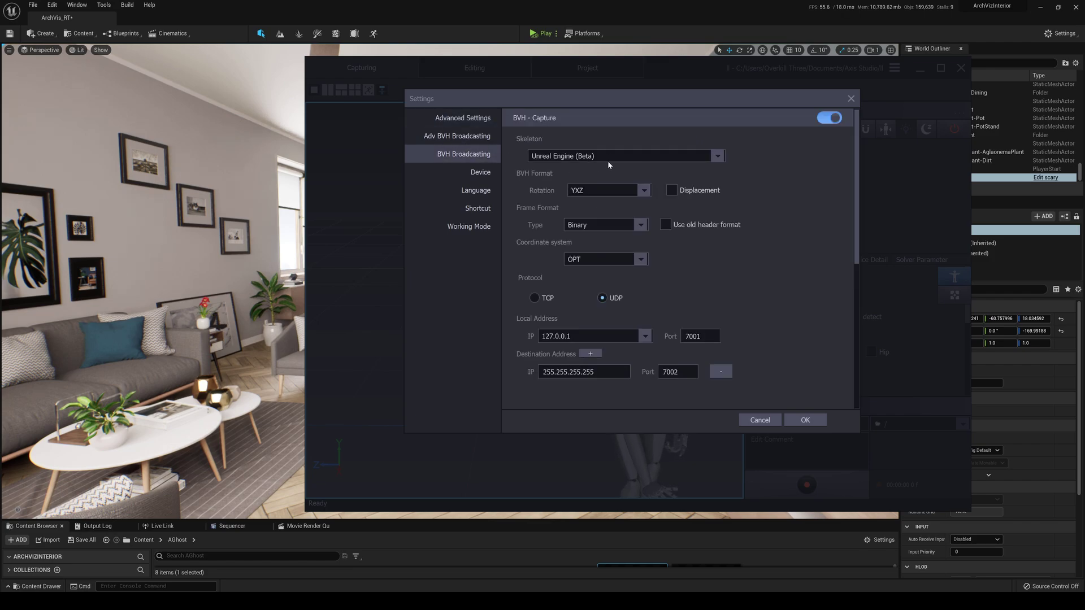
click(805, 419)
click(919, 68)
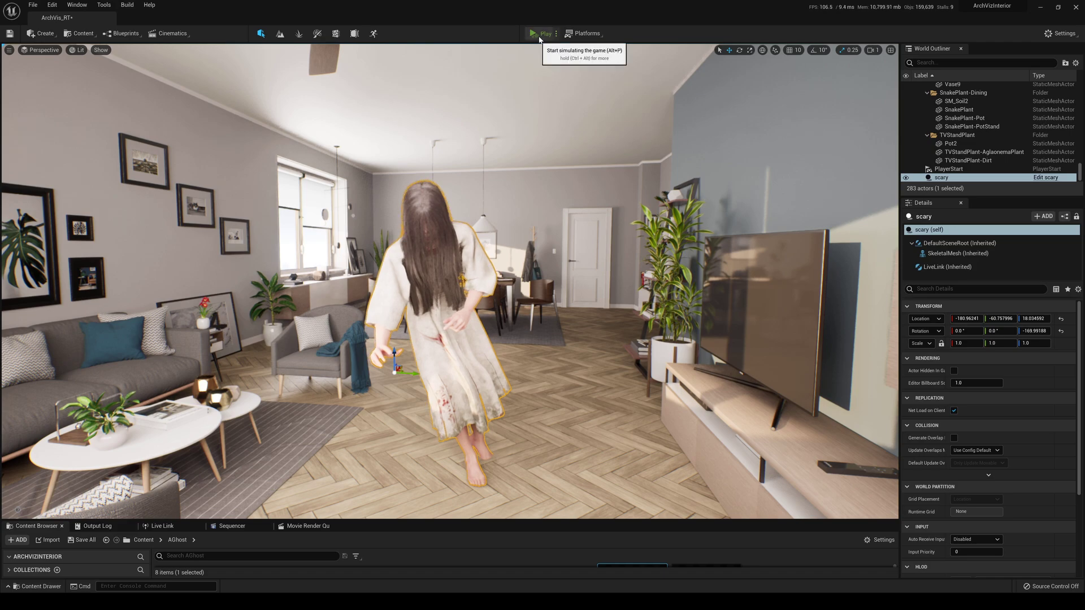
Step: Simulate the level to watch the ghost follow the live motion capture, and stop the simulation
click(556, 33)
click(590, 105)
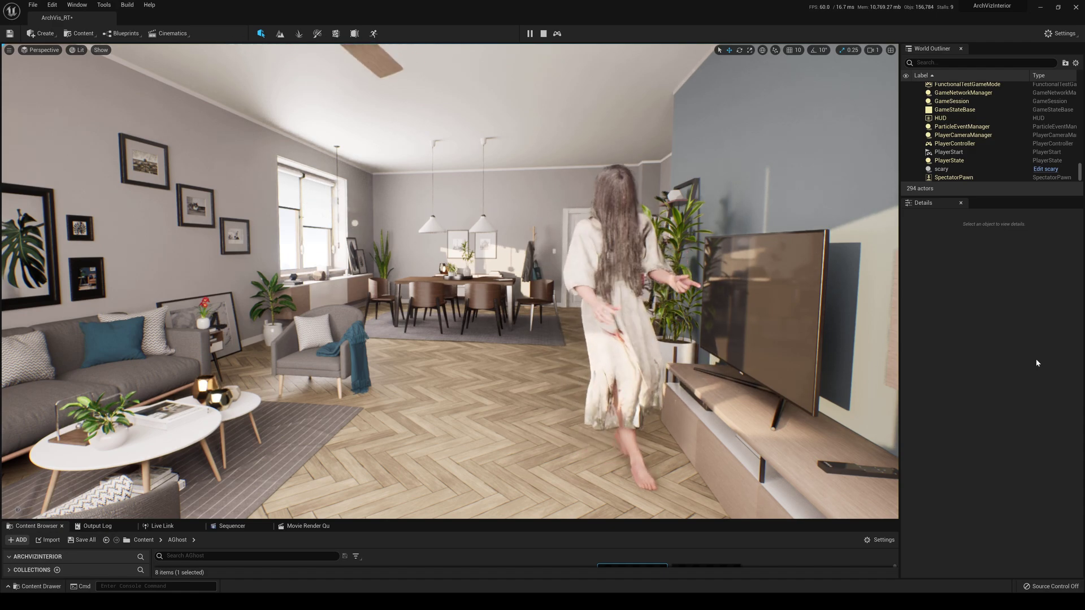
key(Escape)
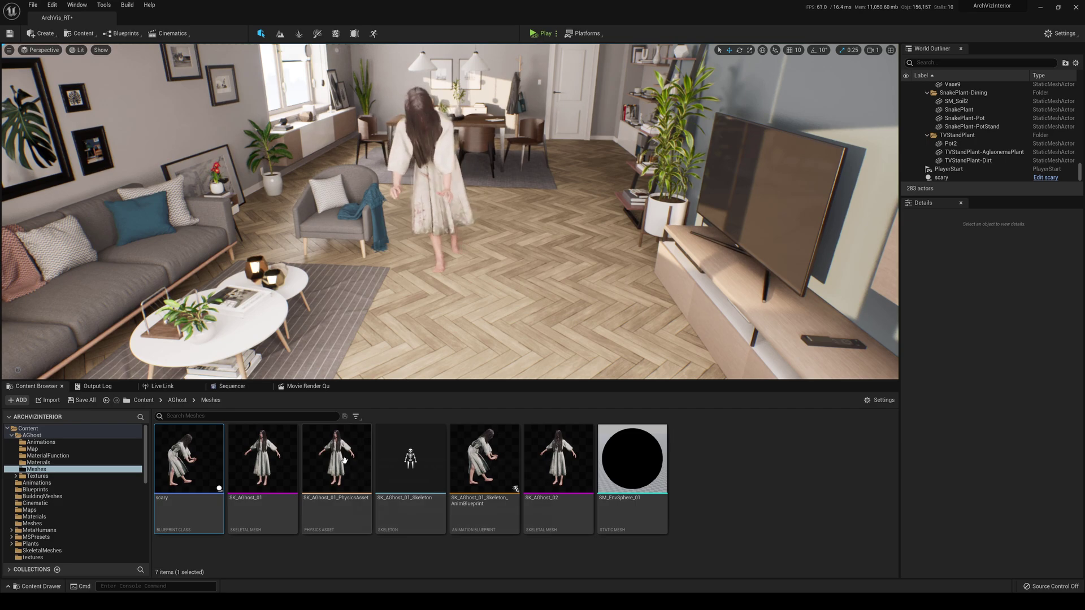
Step: In Axis Studio's solver parameters, enable the Hip contact point and set the scenario to Free Climbing
key(alt+Tab)
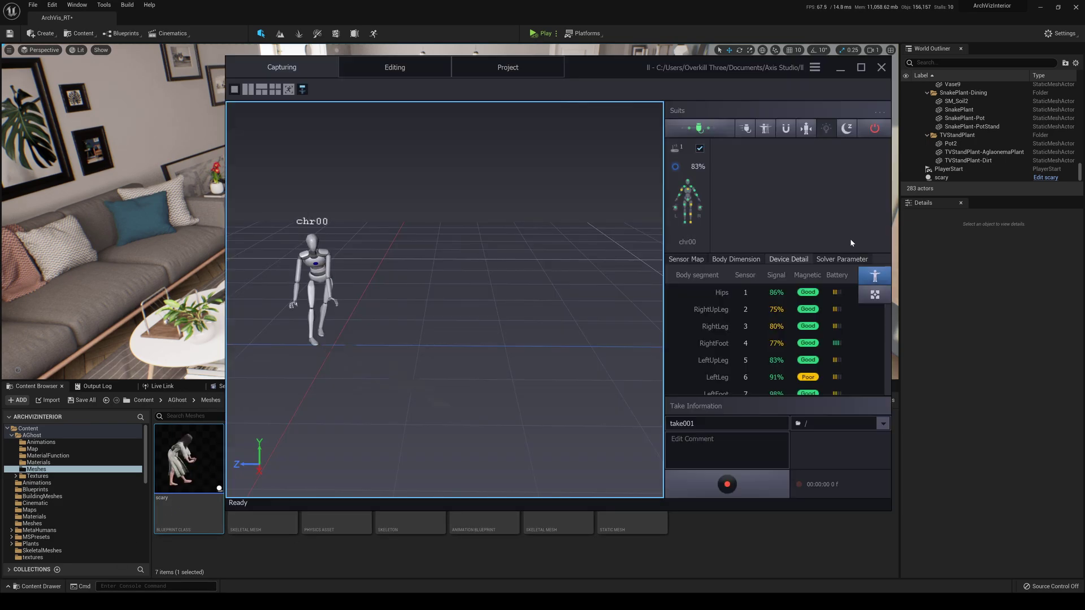
click(816, 260)
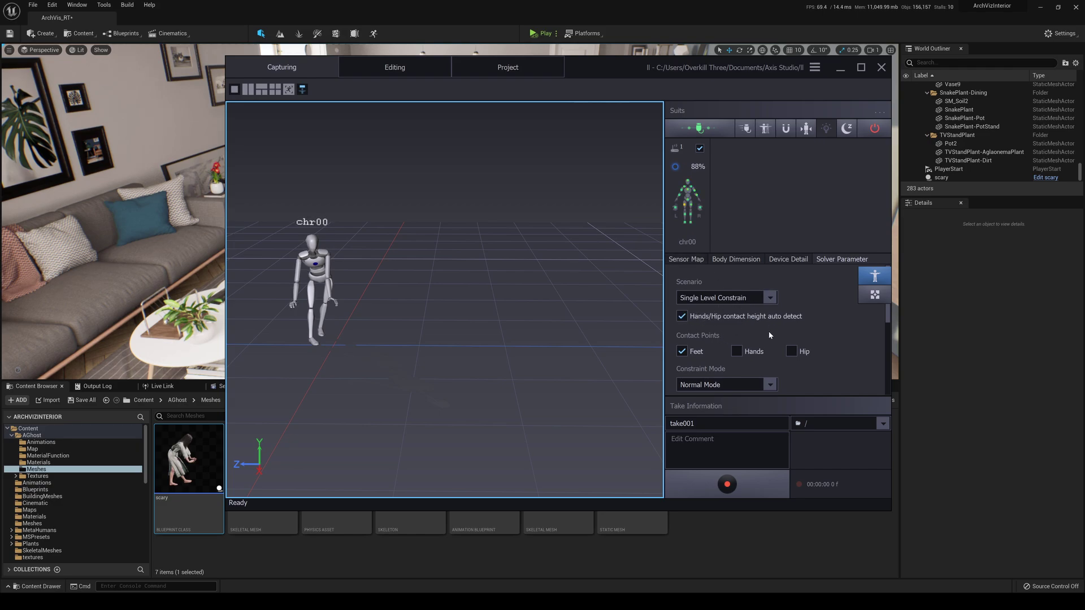
click(754, 303)
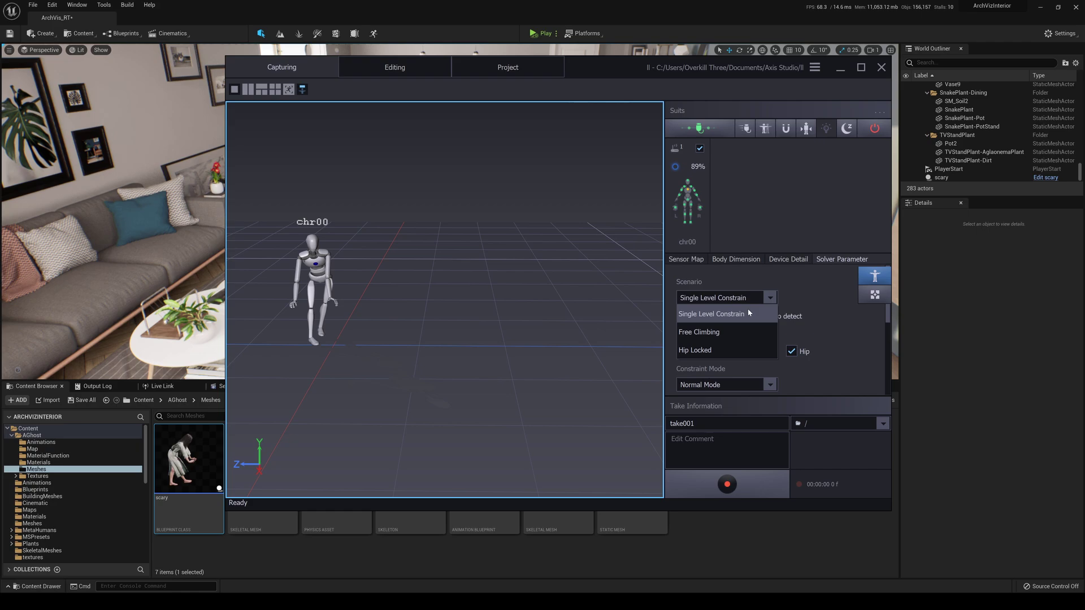
click(731, 333)
click(840, 70)
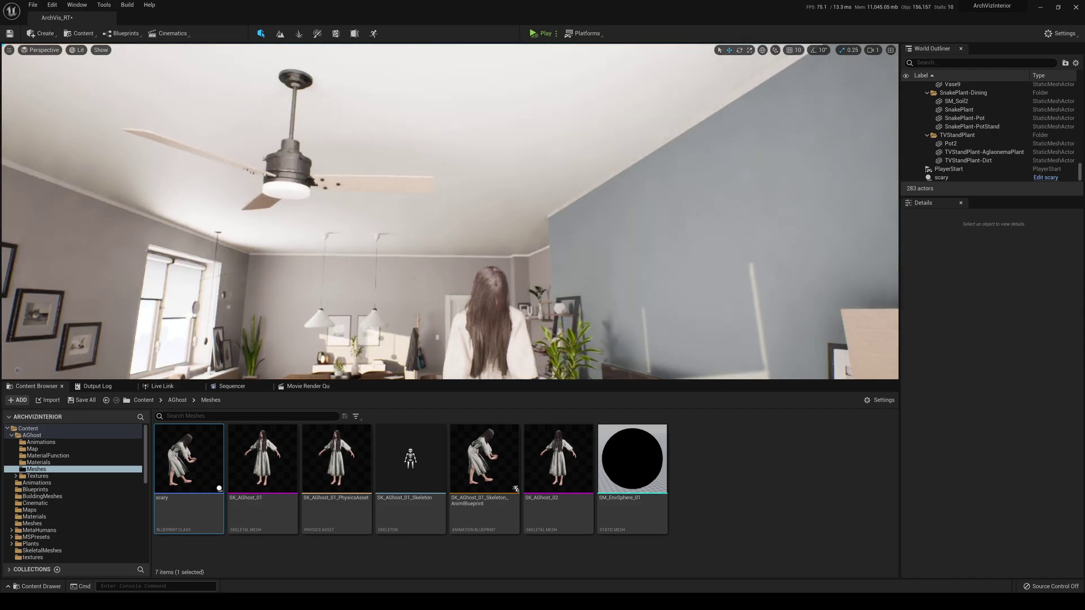
Step: Return to Axis Studio and set the solver scenario to Single Level Constrain
key(alt+Tab)
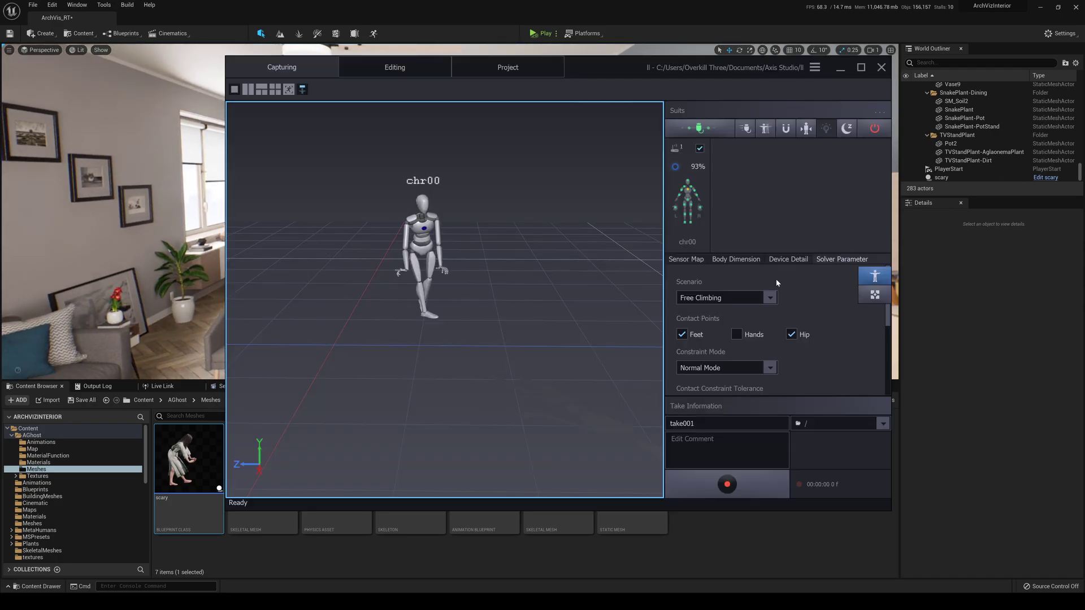
click(769, 297)
click(713, 312)
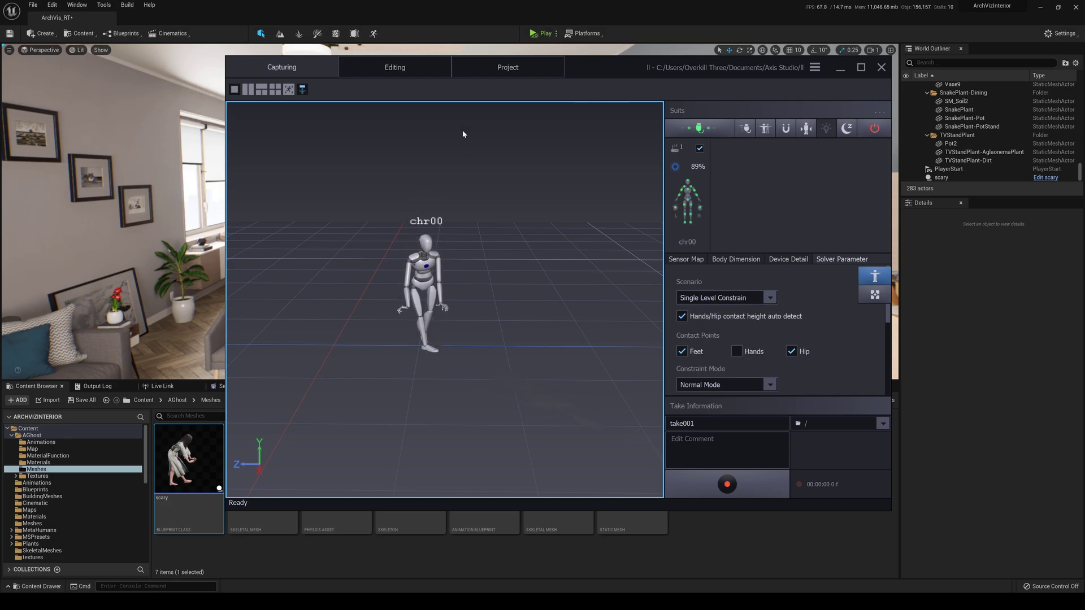
Step: Move the Axis Studio window aside and start simulating the level with the ghost
drag(608, 66, 978, 64)
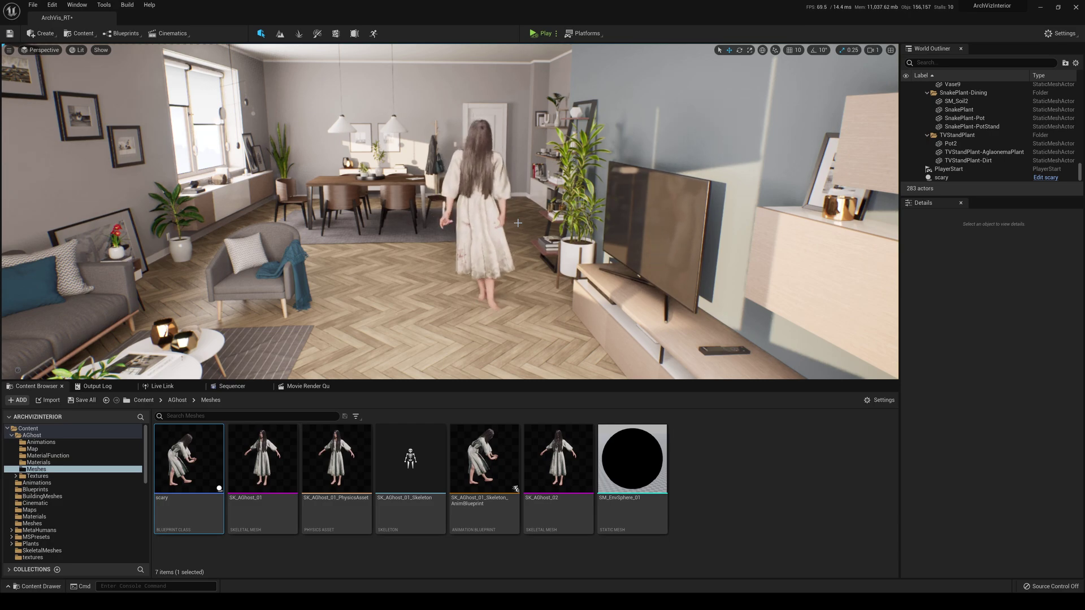
key(alt+p)
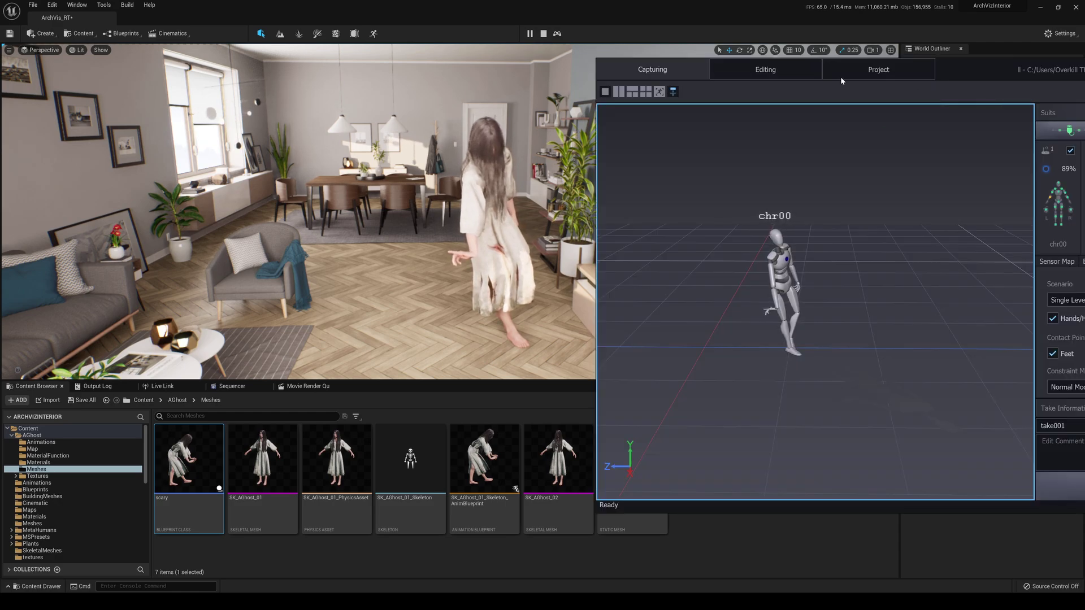
Step: Bring the Axis Studio window back over the editor, run the suit's pose command for chr00, and return to the simulated level
drag(972, 72, 616, 61)
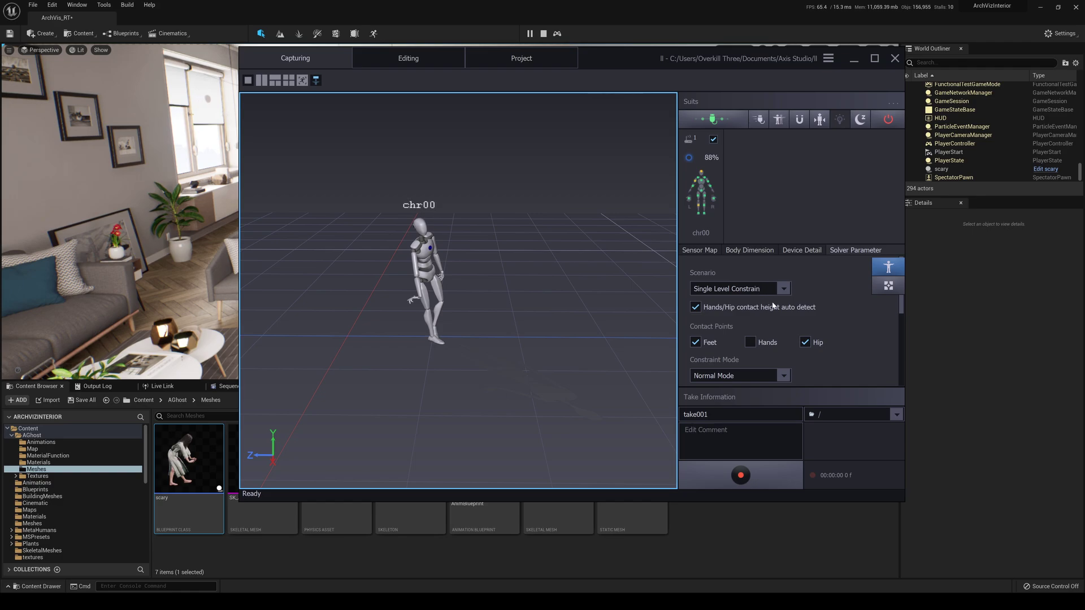
click(778, 120)
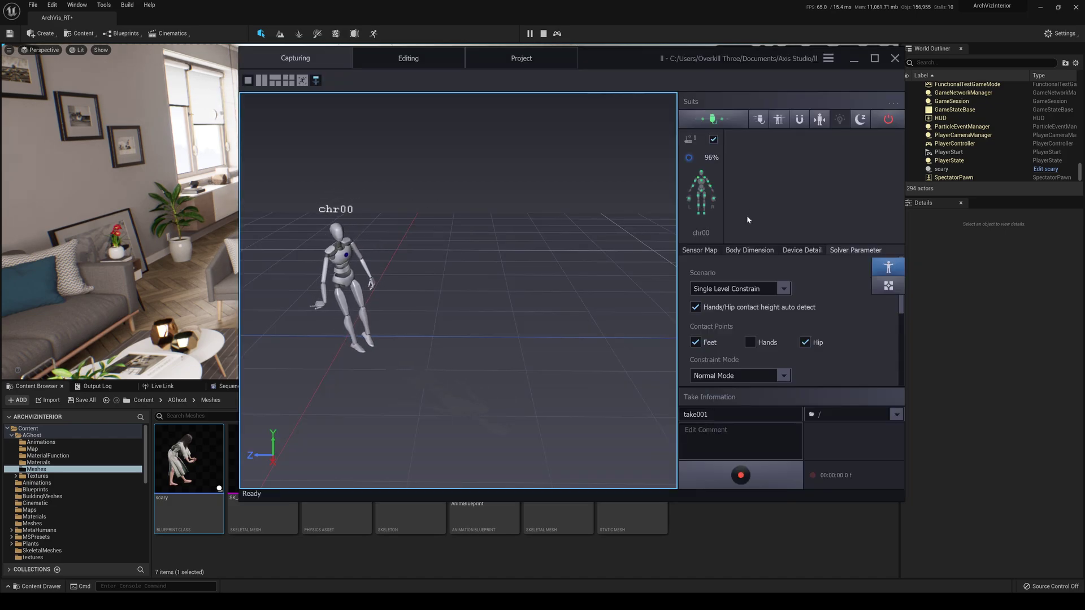
click(854, 58)
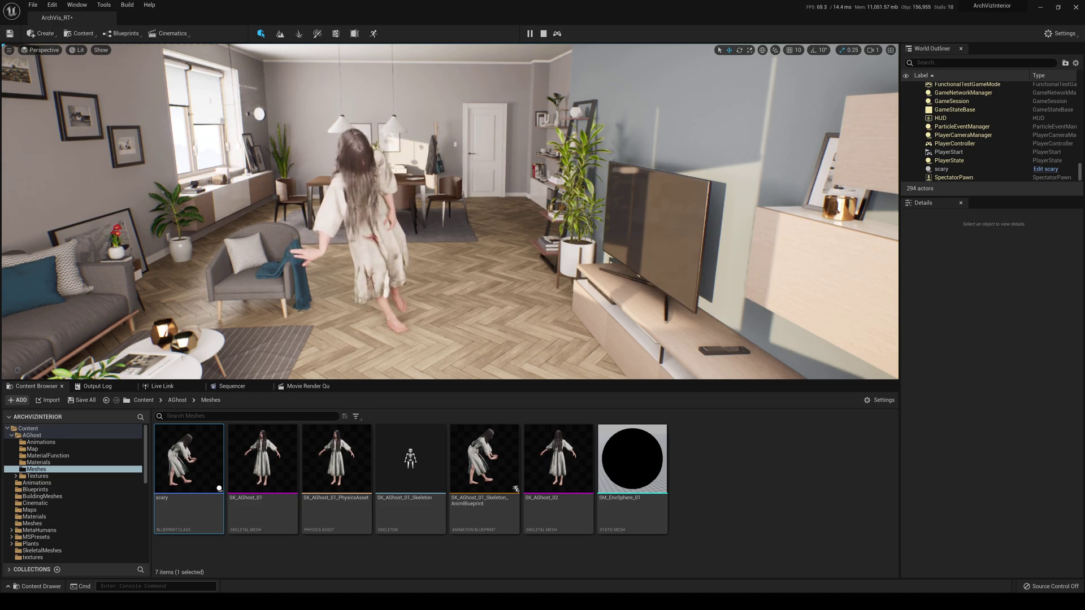
Step: Toggle Hands/Hip contact height auto detect off and on in Axis Studio while comparing the ghost's height in the simulated level
key(alt+Tab)
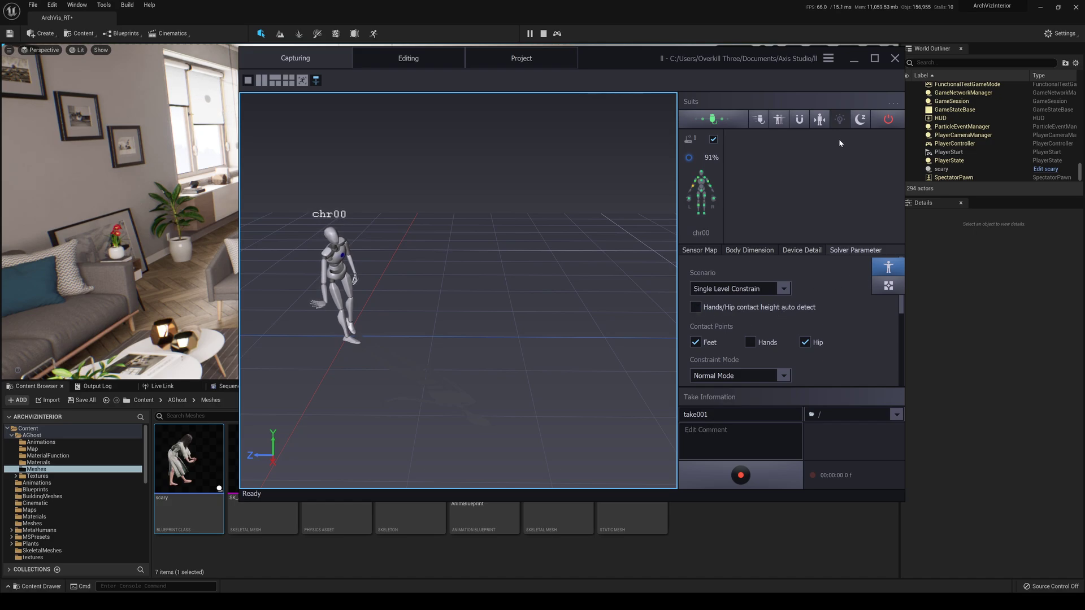
click(854, 58)
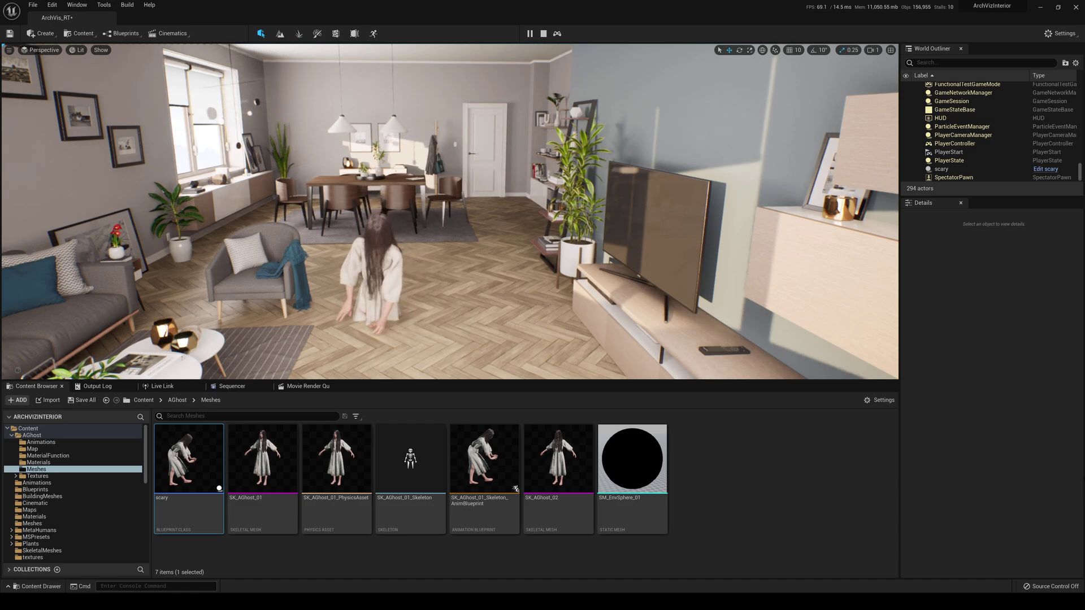
key(alt+Tab)
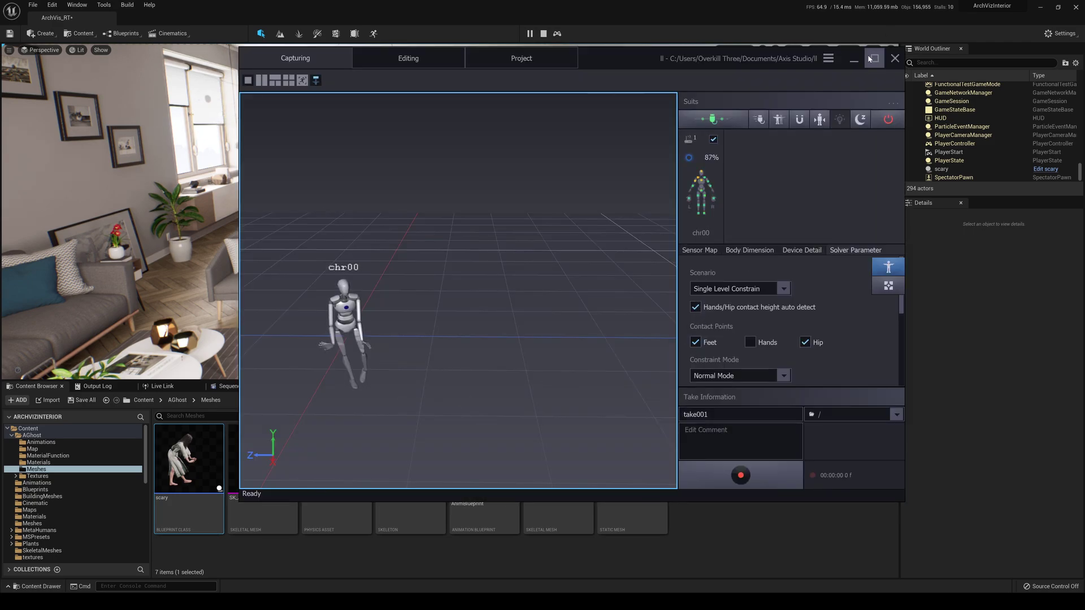
click(854, 58)
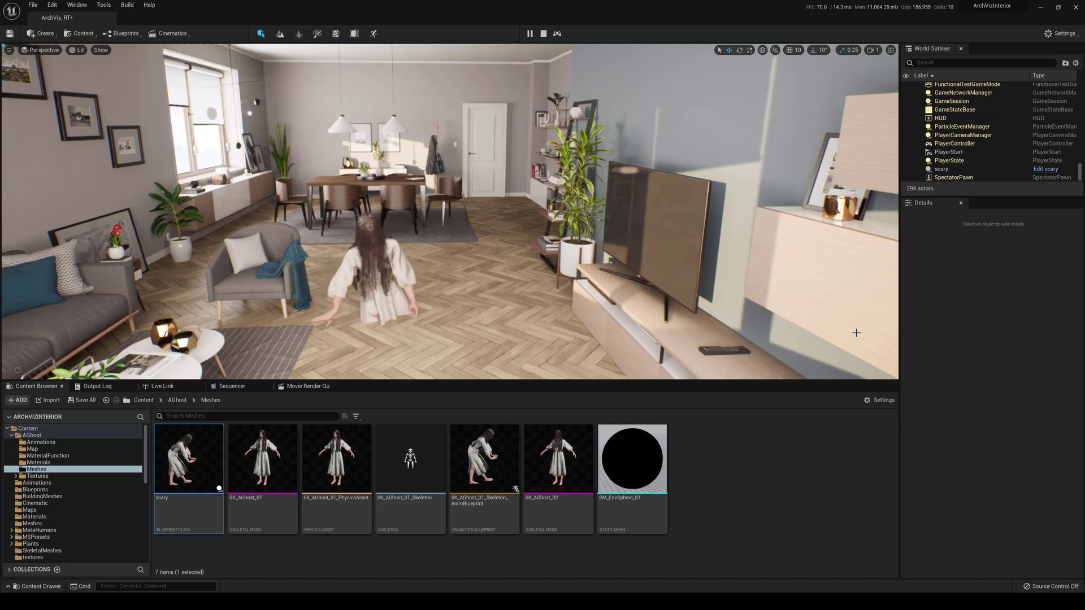
key(alt+Tab)
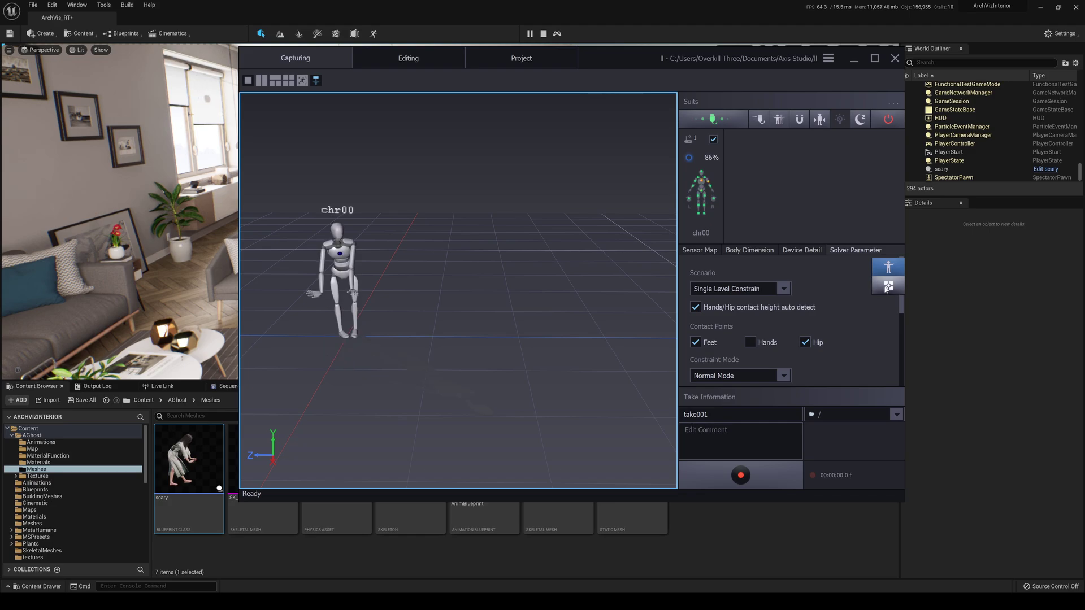
click(853, 58)
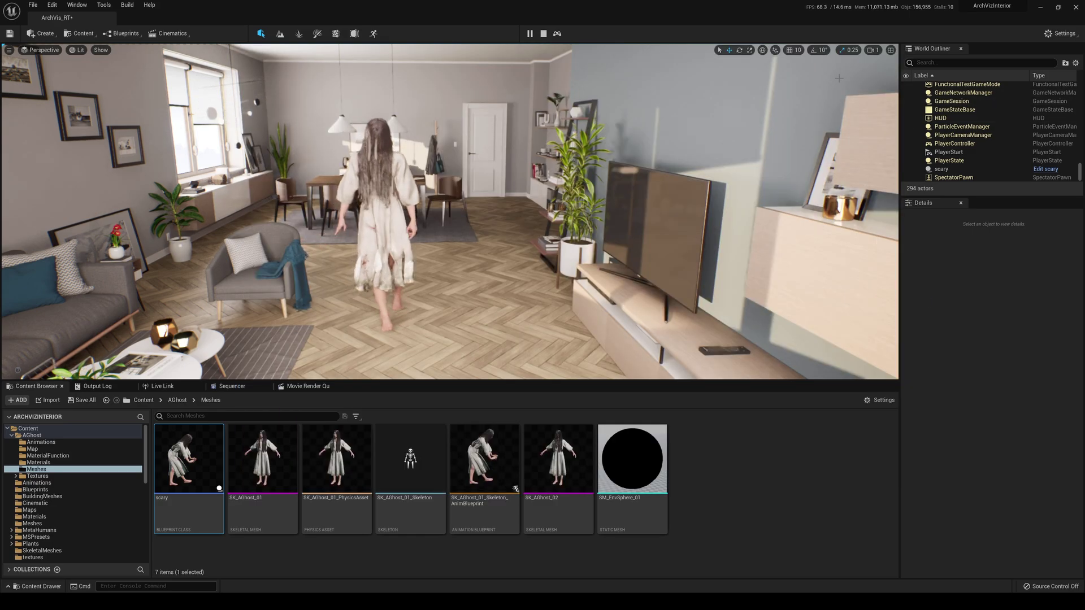